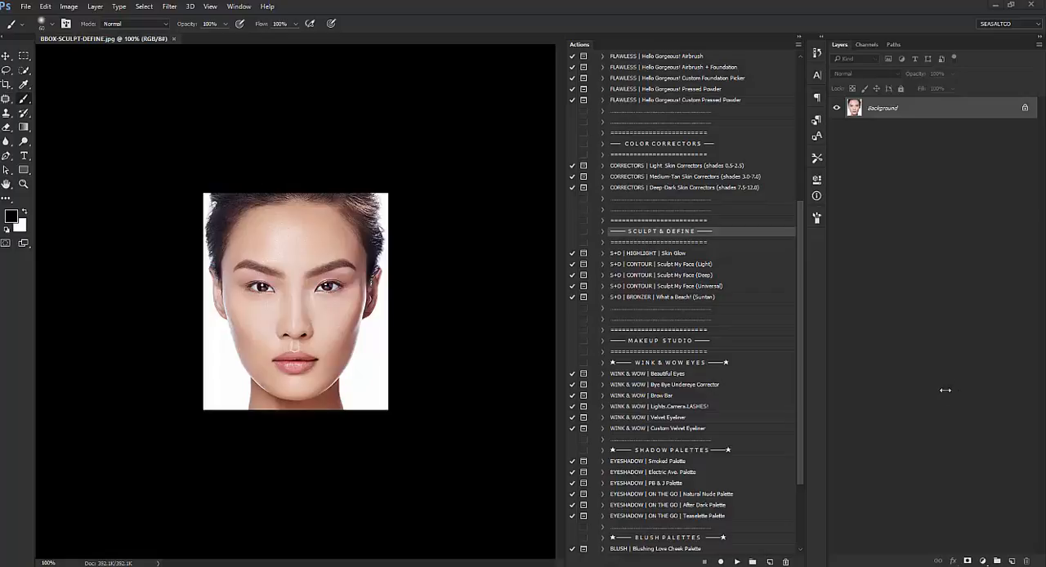
Step: Run the "S+D | CONTOUR | Sculpt My Face (Light)" action on the portrait and expand the resulting layer group
click(669, 266)
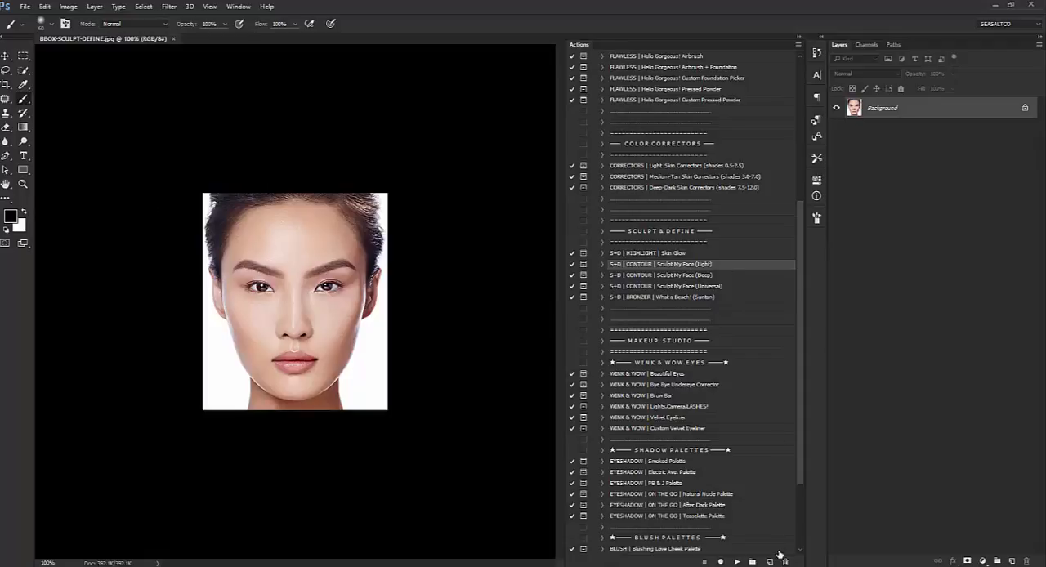
click(736, 562)
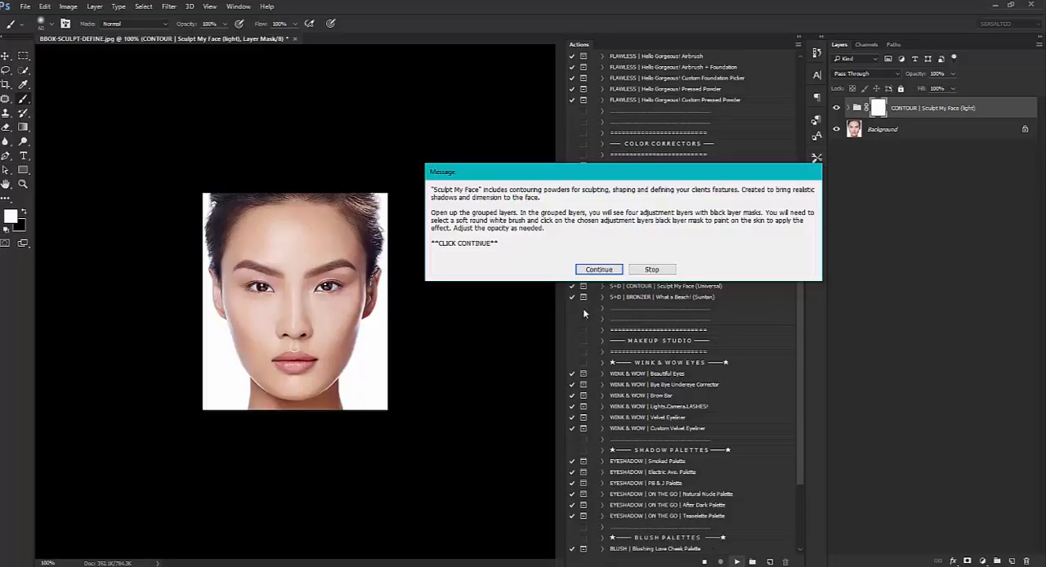
click(599, 269)
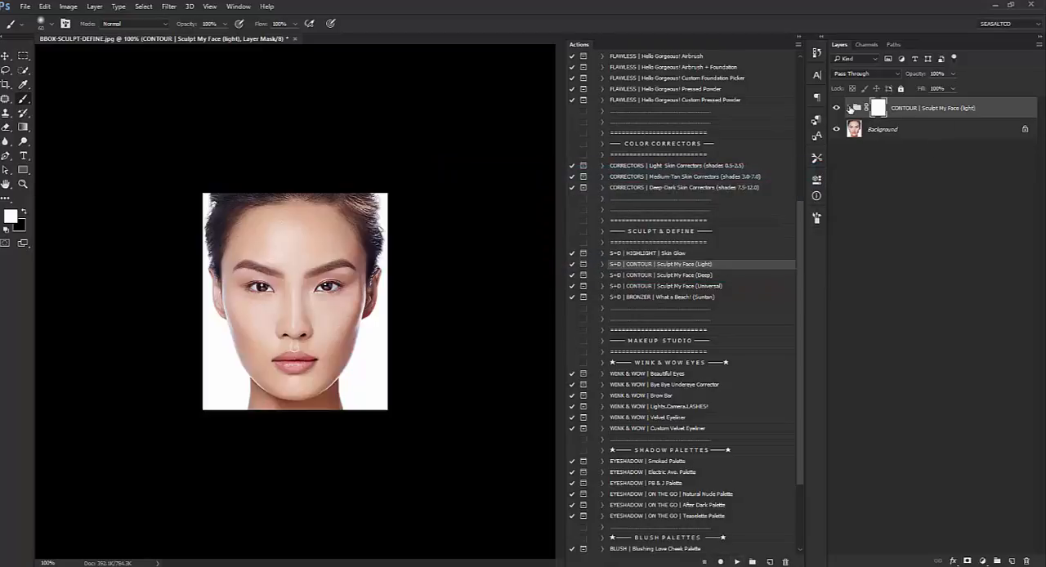
click(850, 107)
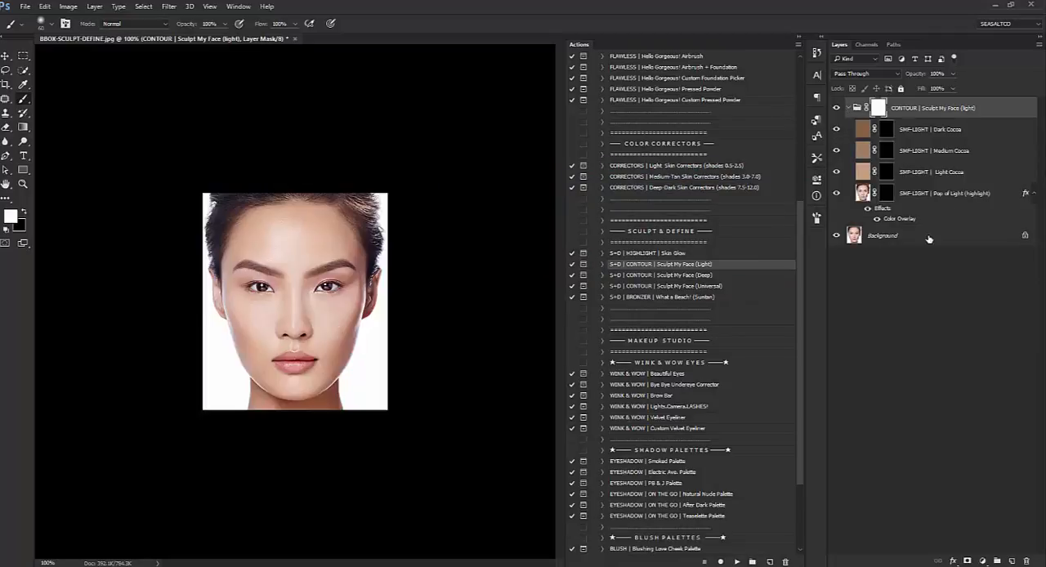
Step: Examine the Pop of Light, Light Cocoa, Medium Cocoa and Dark Cocoa layers and their masks in the contour group
click(938, 194)
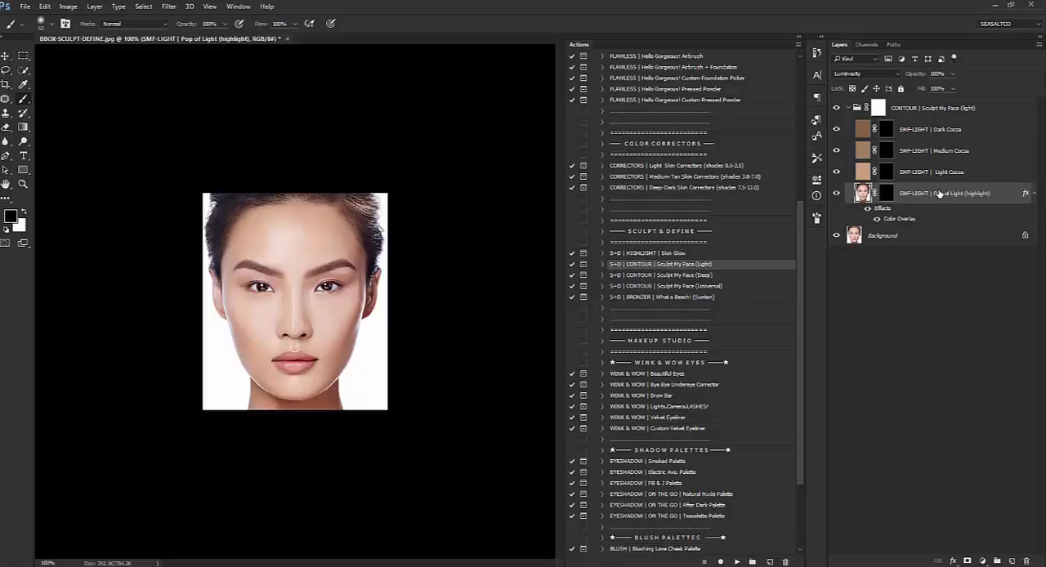
click(943, 174)
click(934, 155)
click(930, 133)
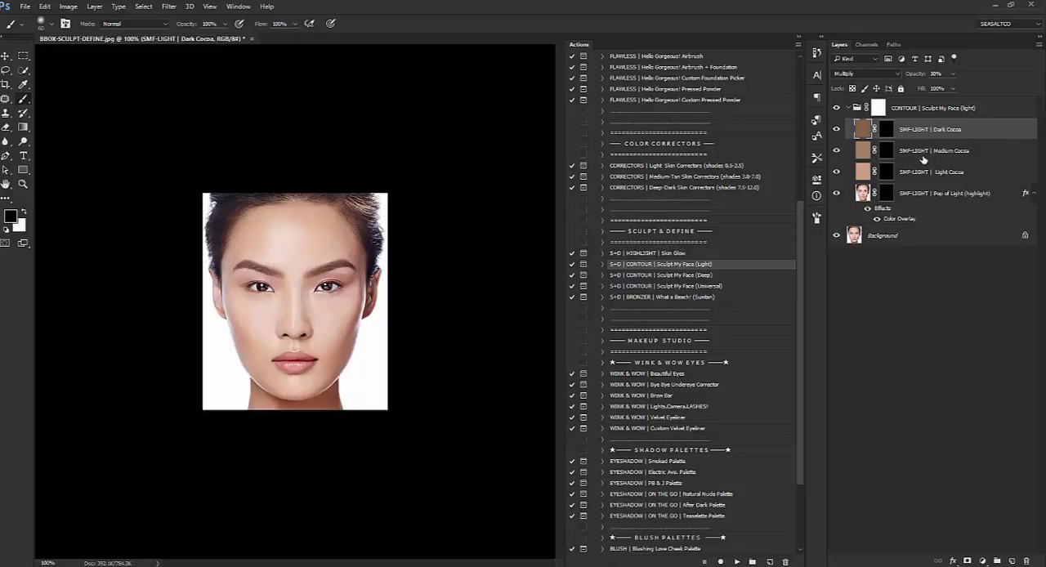
click(924, 157)
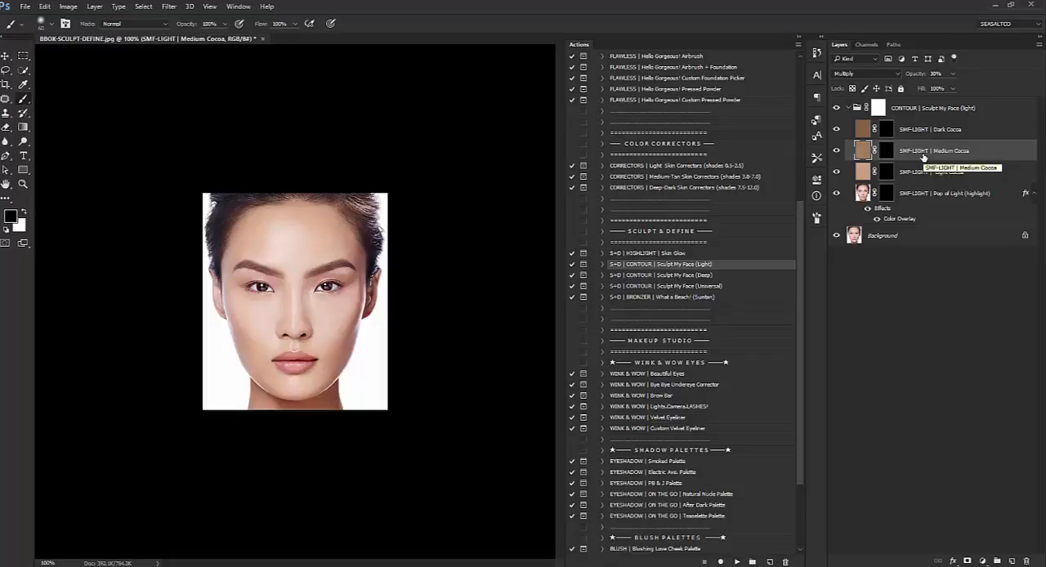
click(898, 137)
click(914, 153)
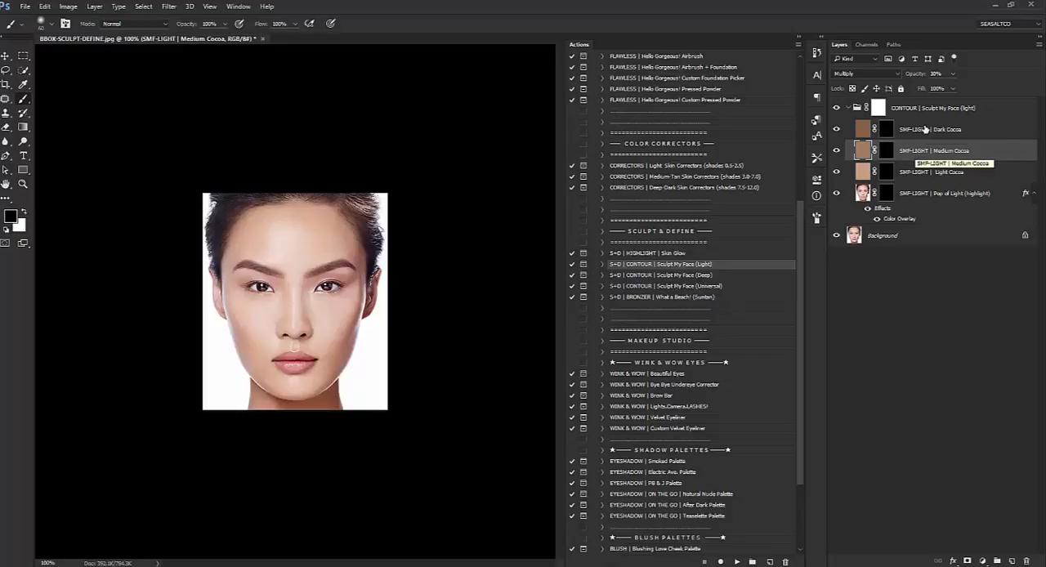
click(925, 129)
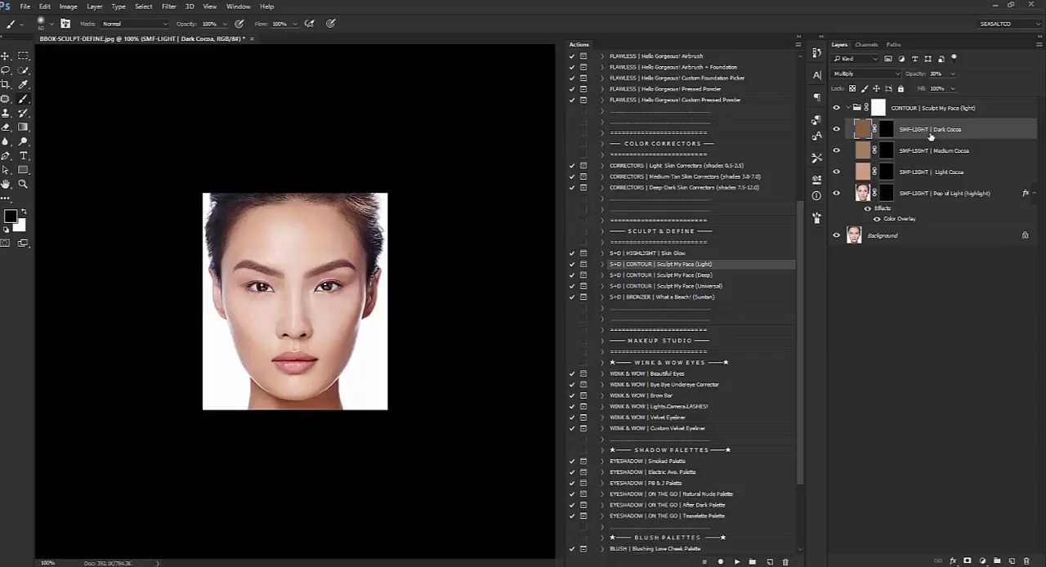
click(915, 154)
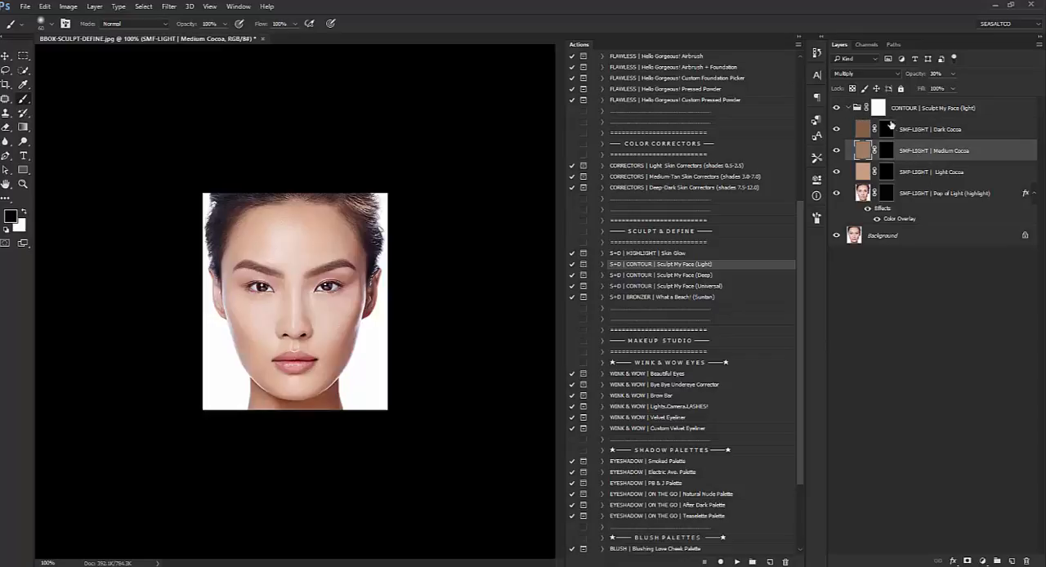
click(905, 176)
click(906, 195)
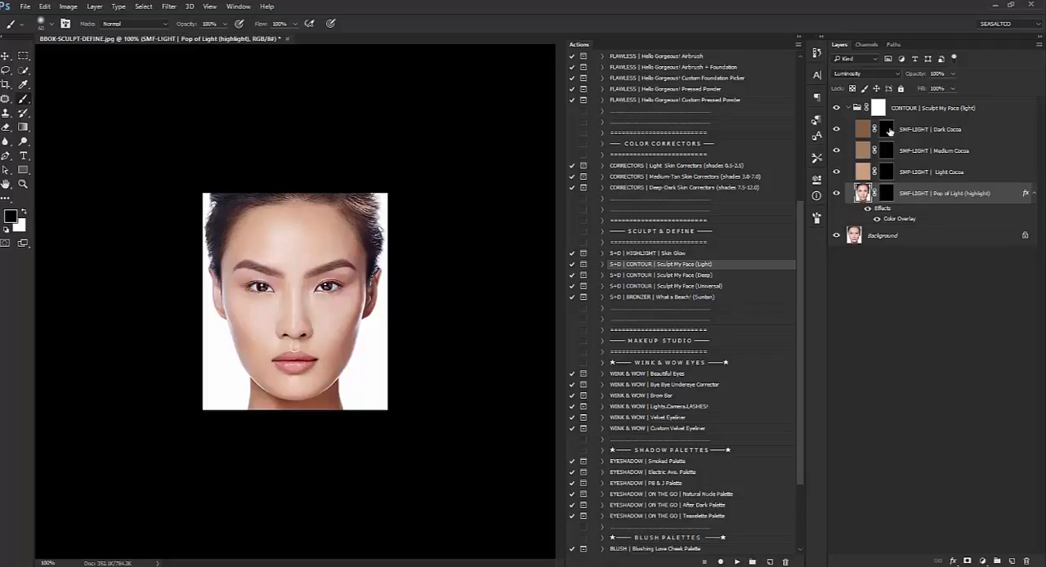
click(888, 129)
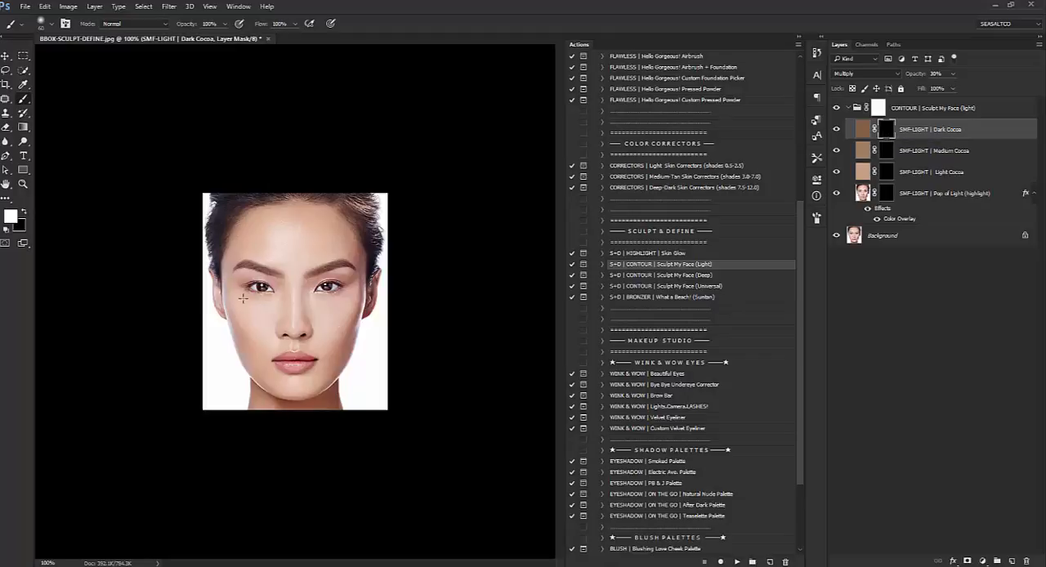
click(863, 130)
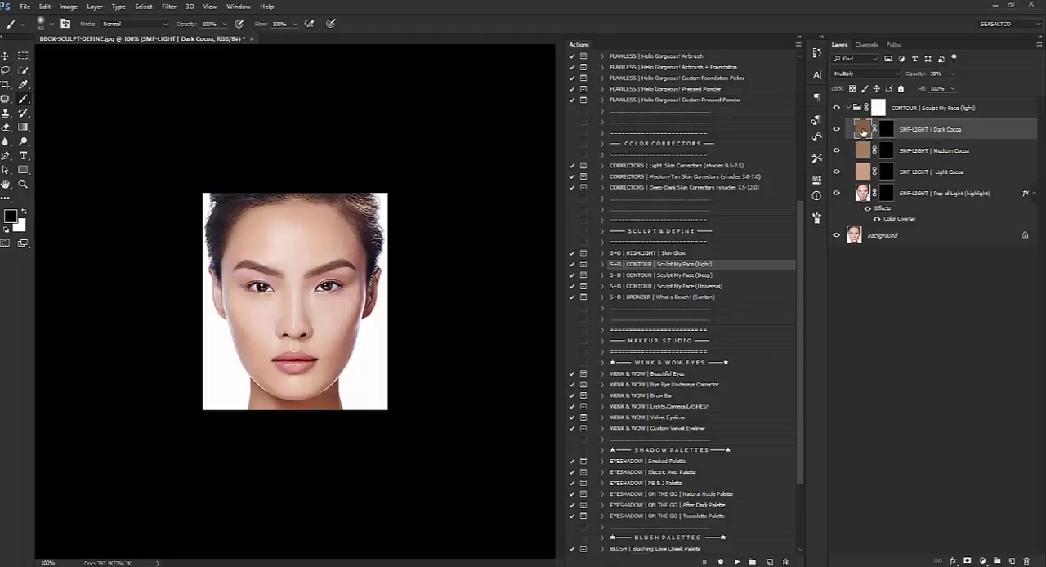
click(864, 153)
Step: Paint white on the Dark Cocoa layer mask over the cheek hollows, the outer forehead and both sides of the nose
click(886, 132)
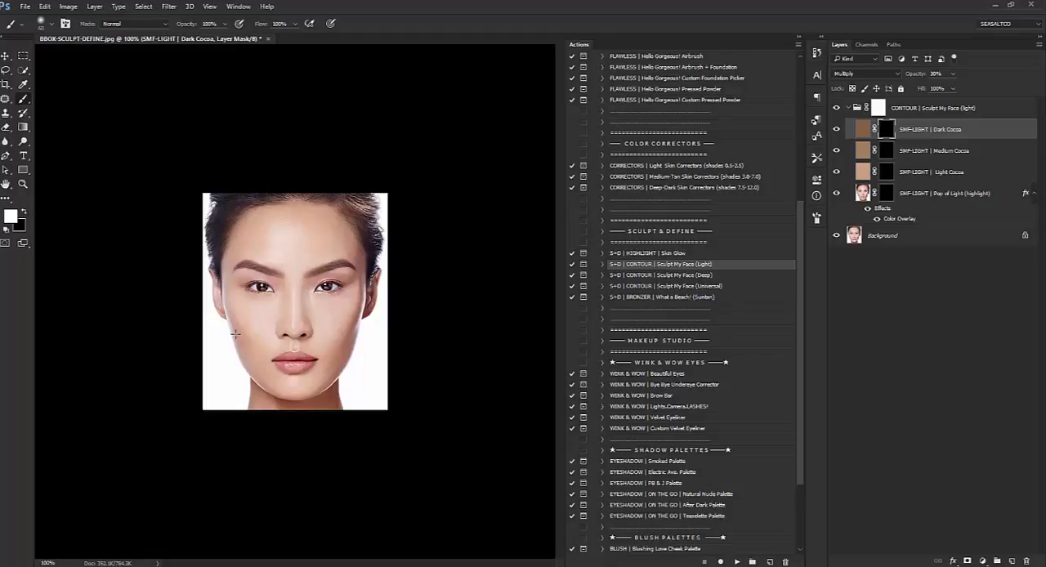
mouse_move(232, 332)
mouse_down()
mouse_move(249, 350)
mouse_move(224, 325)
mouse_move(248, 344)
mouse_up()
mouse_move(364, 334)
mouse_down()
mouse_move(359, 327)
mouse_move(338, 345)
mouse_move(350, 333)
mouse_up()
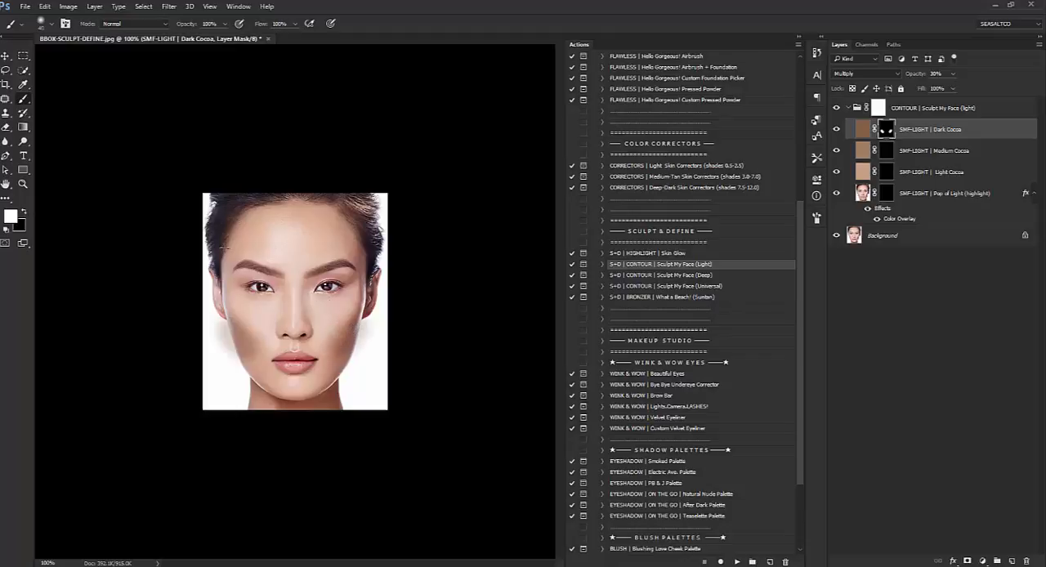
drag(255, 224, 228, 260)
drag(256, 219, 253, 226)
mouse_move(323, 209)
mouse_down()
mouse_move(358, 235)
mouse_move(339, 225)
mouse_move(364, 260)
mouse_move(313, 213)
mouse_up()
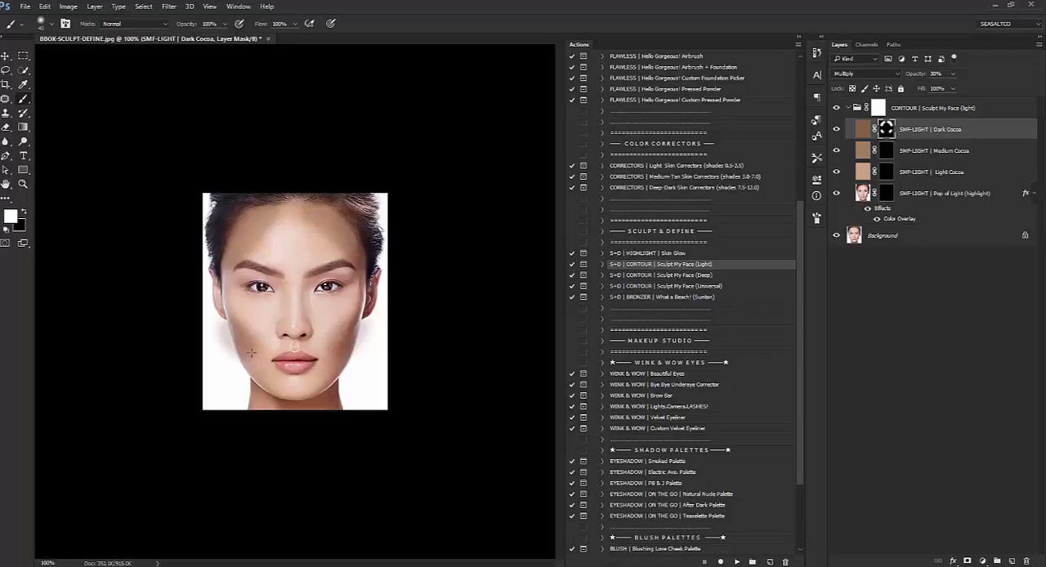
drag(289, 286, 288, 325)
drag(303, 290, 307, 326)
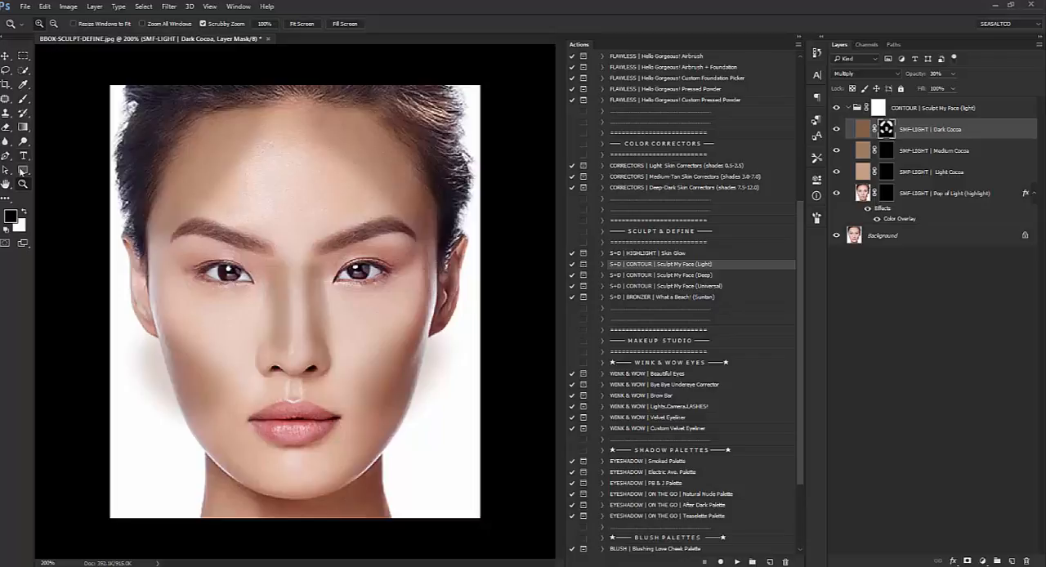
Step: Paint black on the Dark Cocoa mask to trim the nose contour, and soften the remaining contour at 40% brush opacity
click(24, 98)
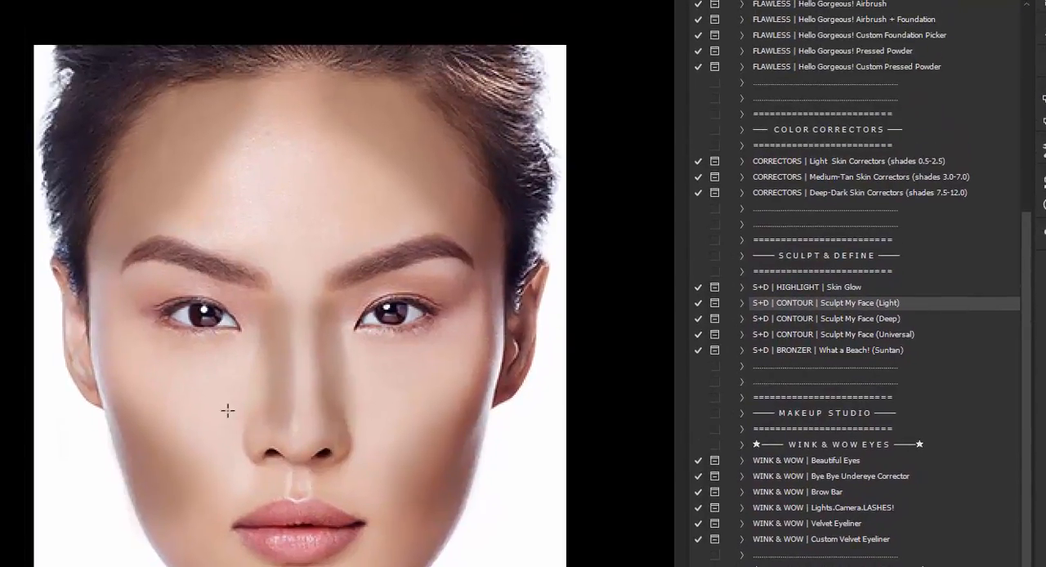
drag(298, 298, 301, 441)
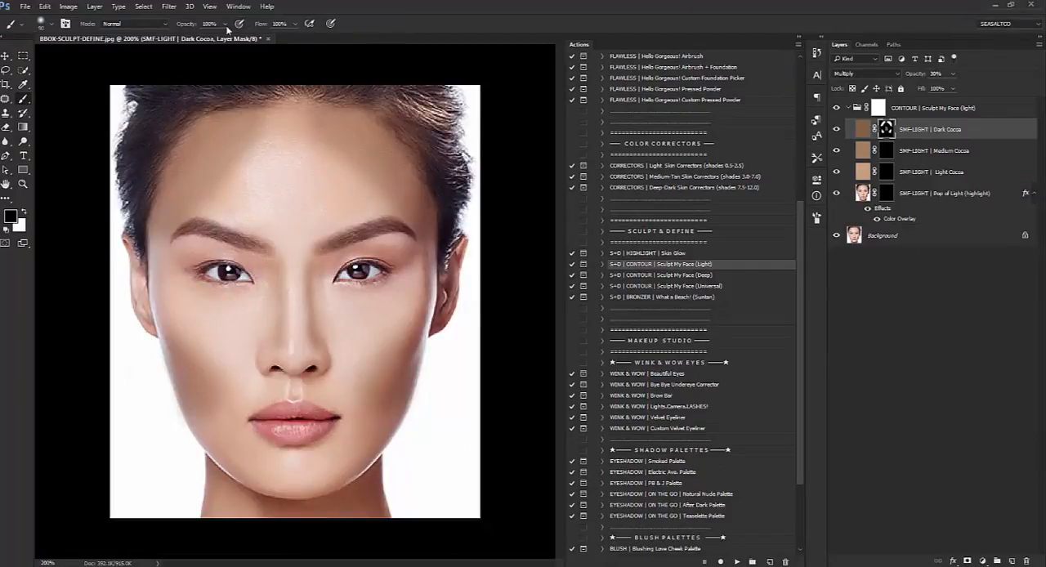
click(179, 27)
text(40)
key(bracketright)
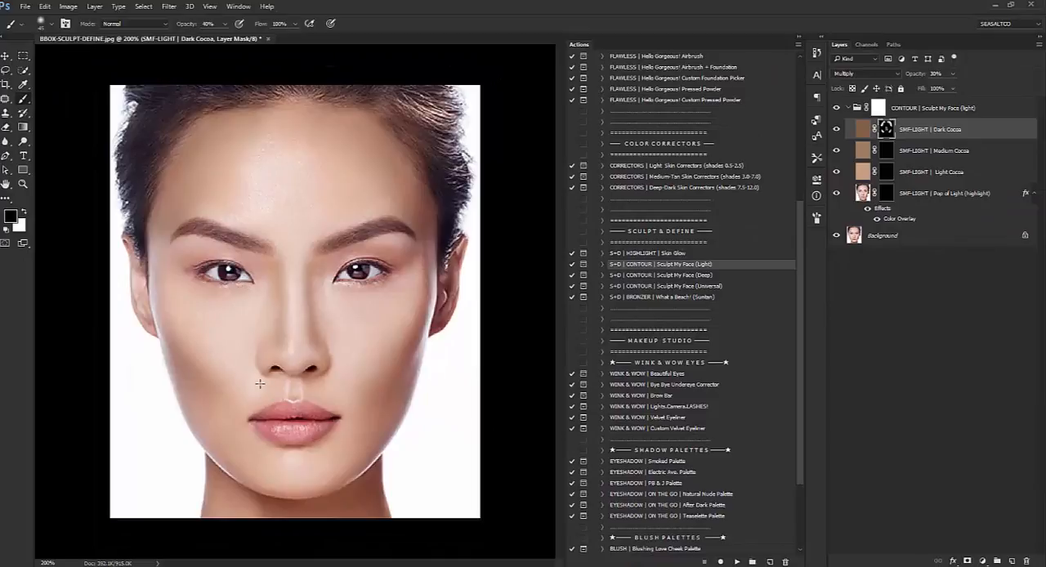
Step: View the portrait at 100% and compare the face with the Dark Cocoa layer hidden and shown
click(23, 183)
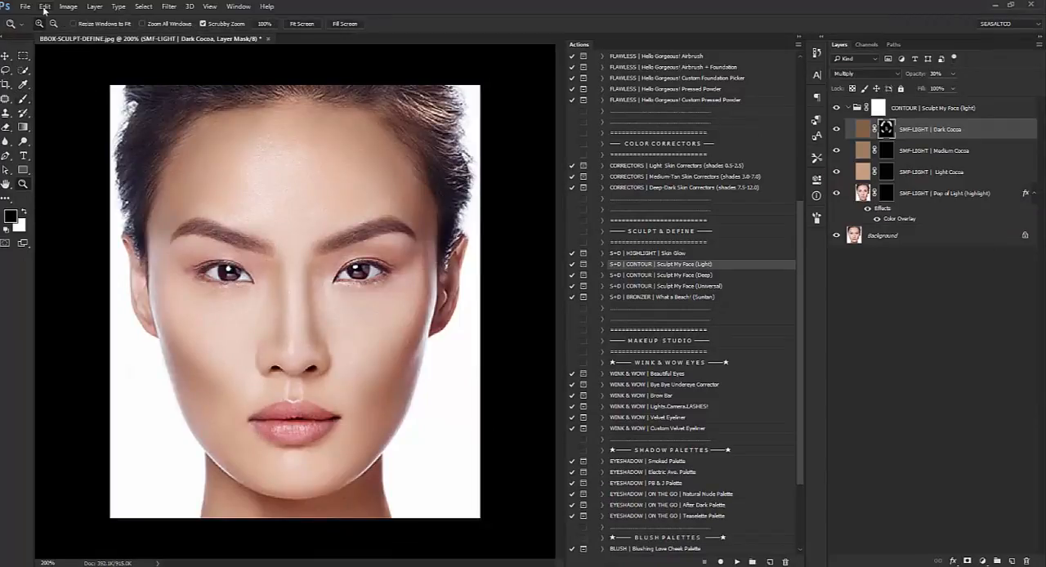
alt+click(252, 196)
alt+click(253, 196)
click(6, 55)
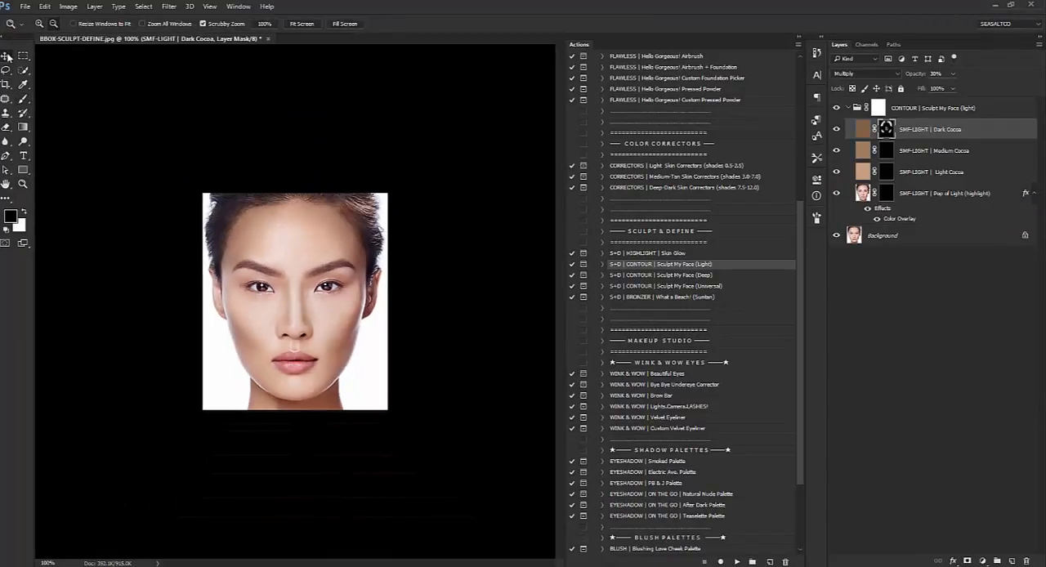
click(837, 131)
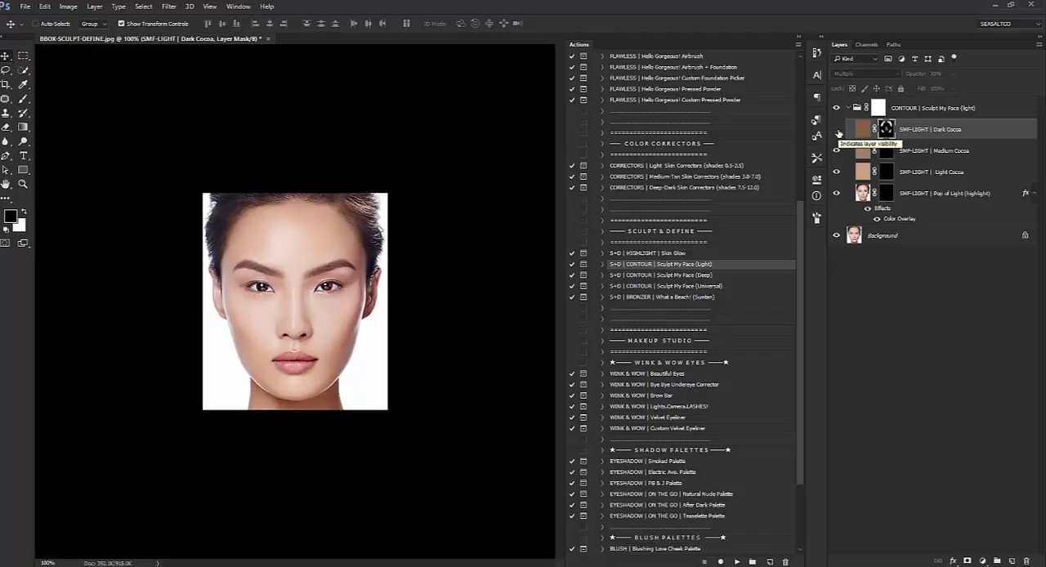
click(838, 132)
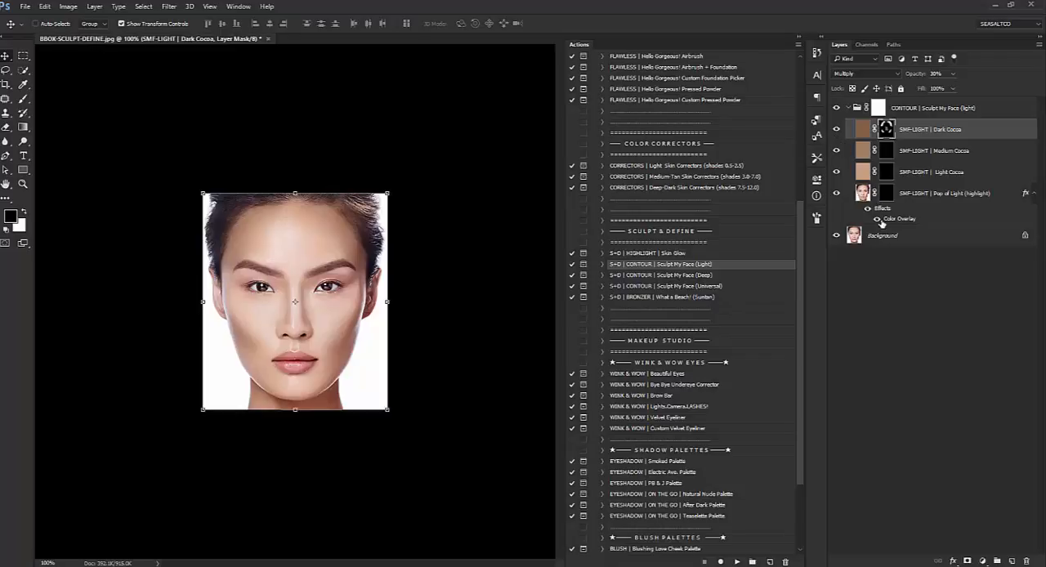
Step: Paint white on the Light Cocoa layer mask at 100% brush opacity over the central forehead, nose bridge and under-eye areas
click(886, 173)
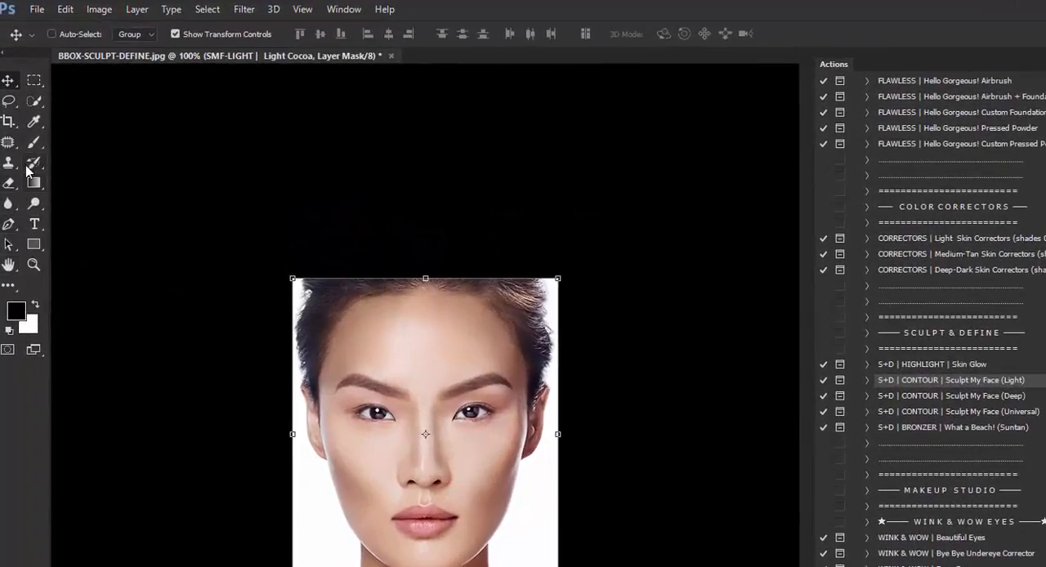
click(35, 305)
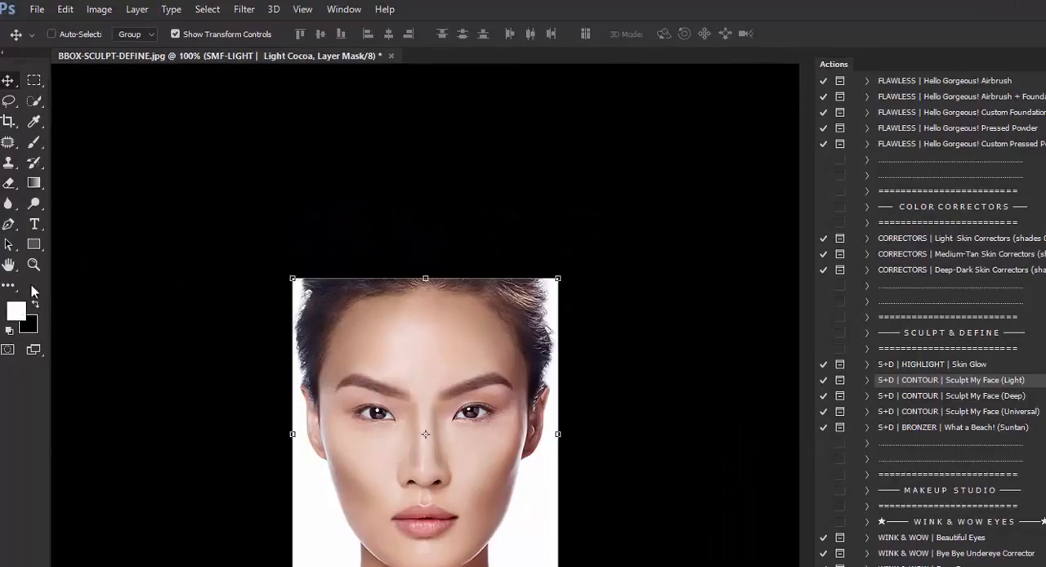
click(35, 143)
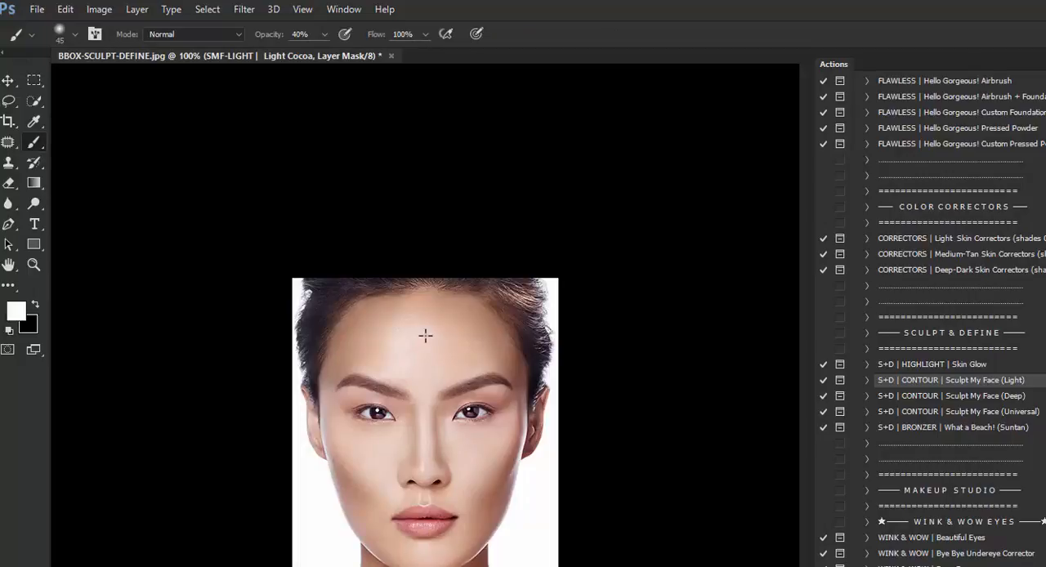
click(325, 35)
drag(322, 54, 526, 35)
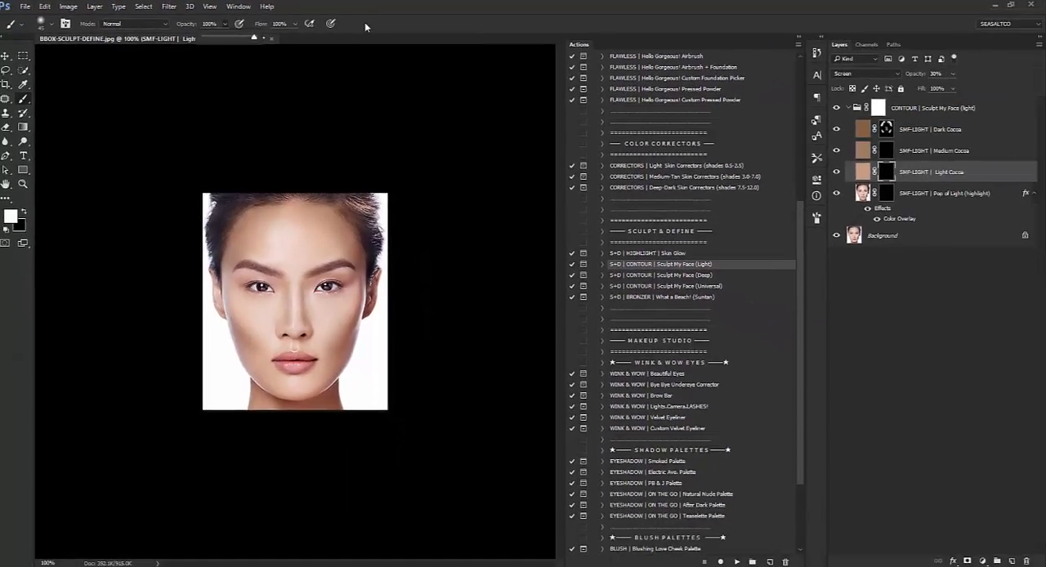
click(365, 26)
mouse_move(280, 233)
mouse_down()
mouse_move(295, 268)
mouse_move(288, 236)
mouse_move(310, 221)
mouse_move(323, 238)
mouse_move(295, 274)
mouse_up()
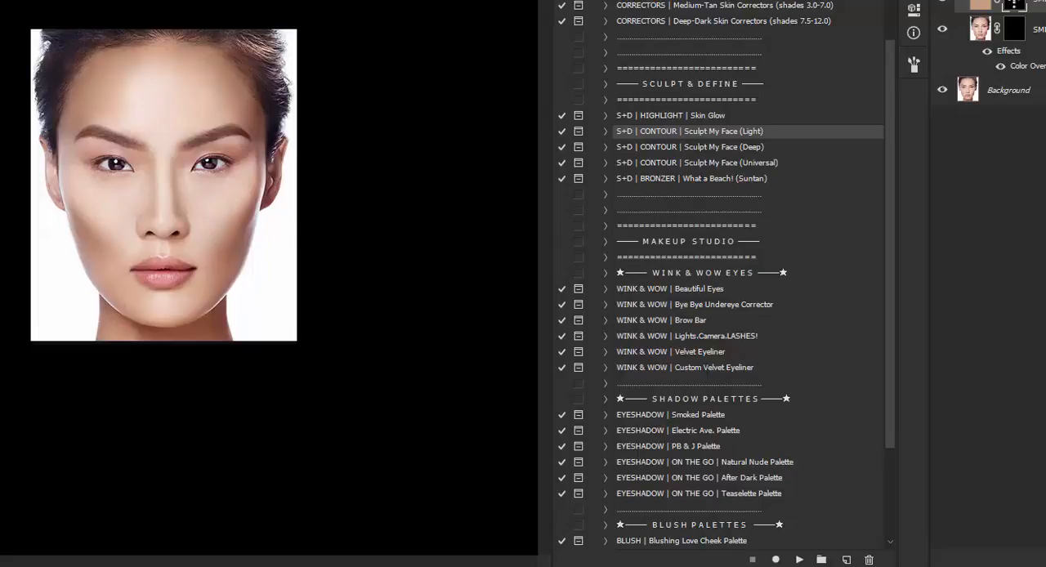
Step: Compare the face with the Light Cocoa layer hidden and shown, and set that layer's opacity to 20%
click(943, 3)
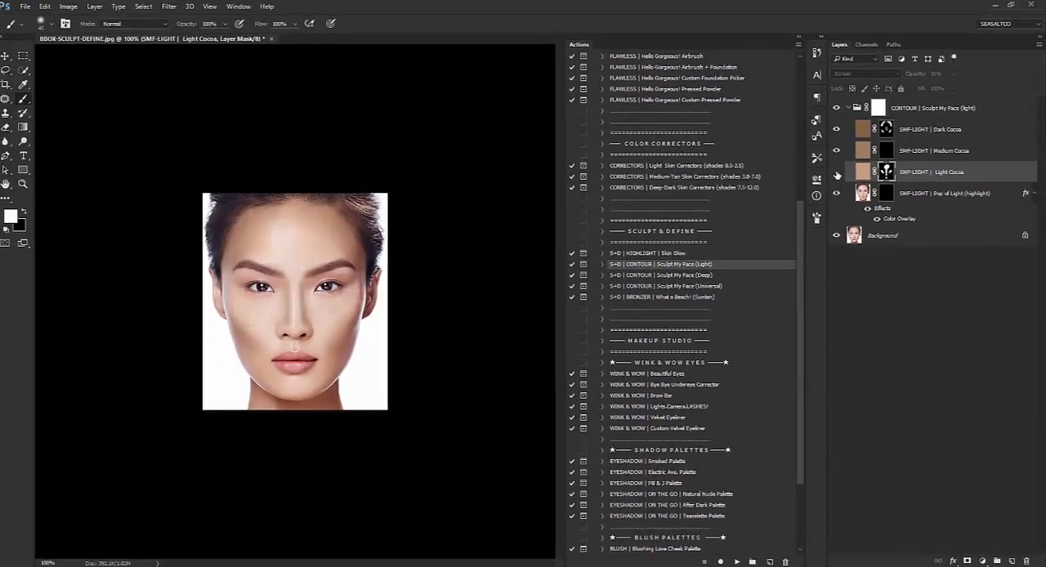
click(836, 172)
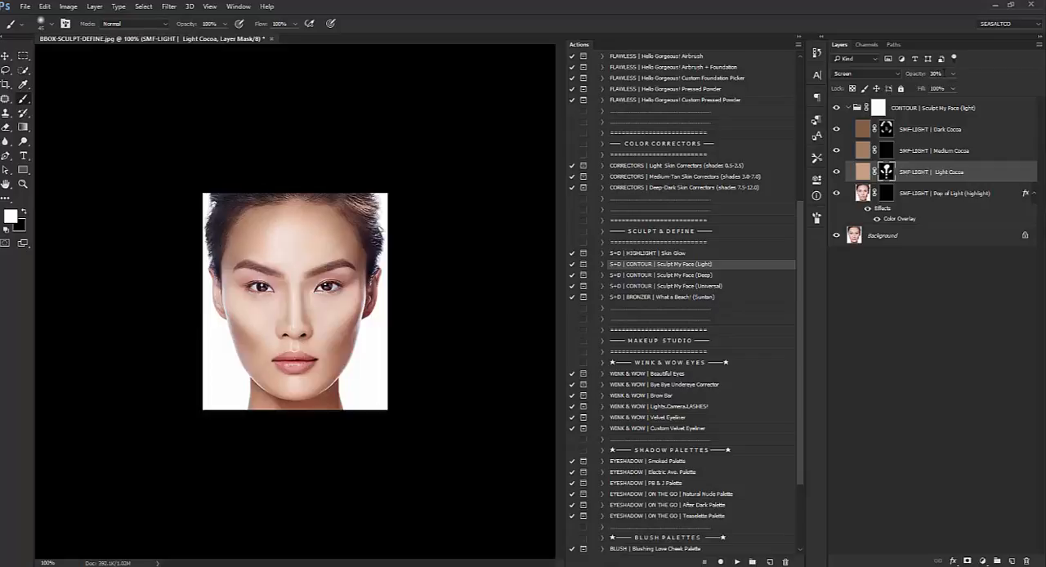
text(20)
Step: Set the Dark Cocoa layer's opacity to 20%
click(924, 131)
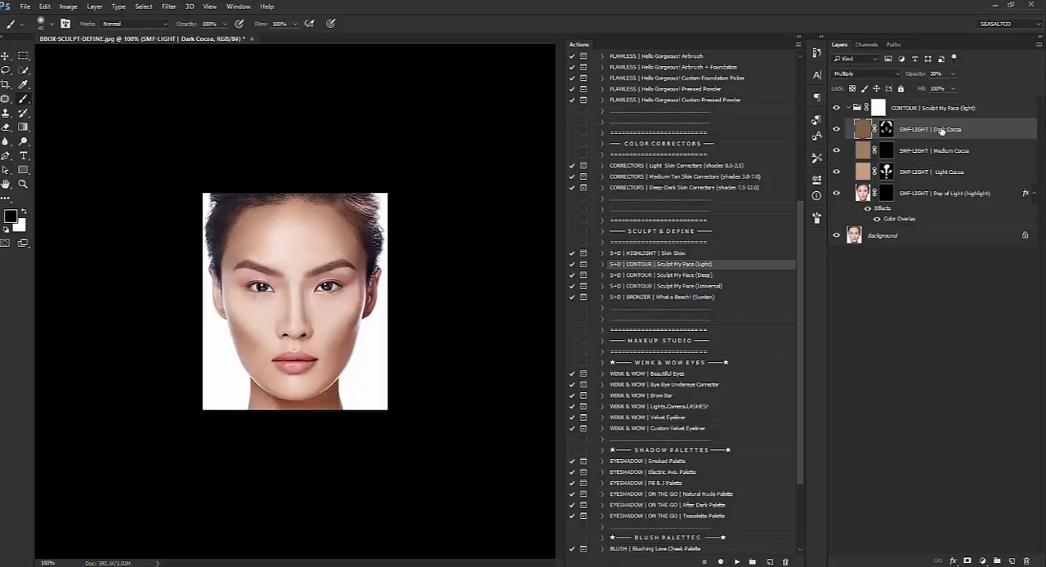
click(938, 74)
text(20)
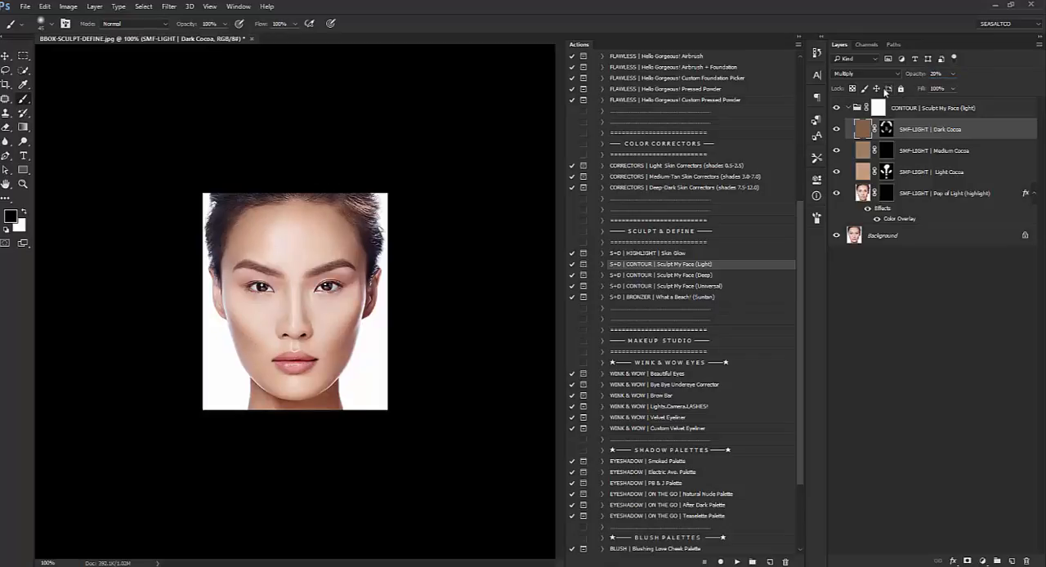
Step: Collapse the Sculpt My Face (light) group and toggle its visibility to compare the portrait before and after contouring
click(849, 110)
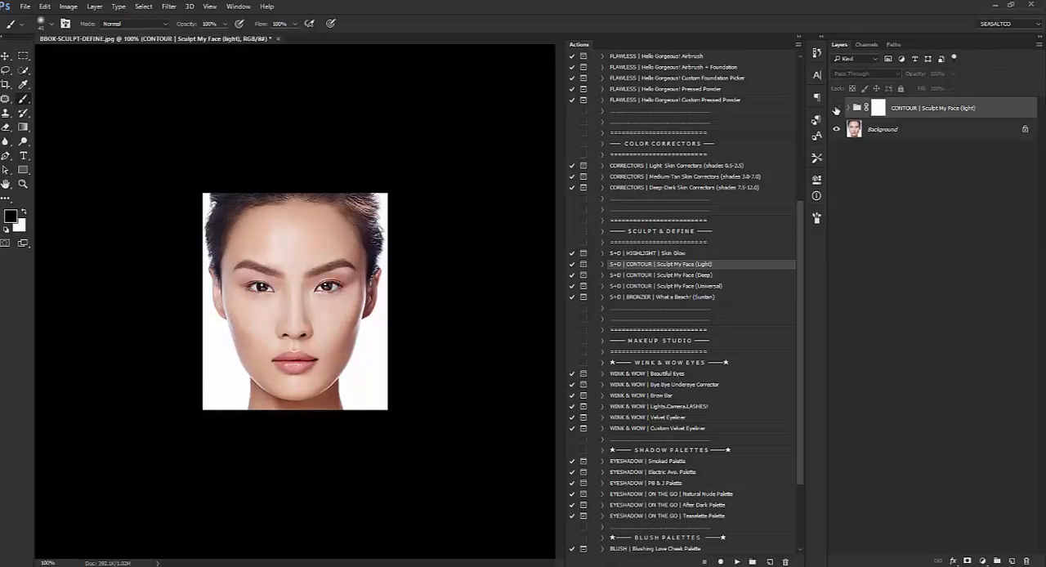
click(836, 107)
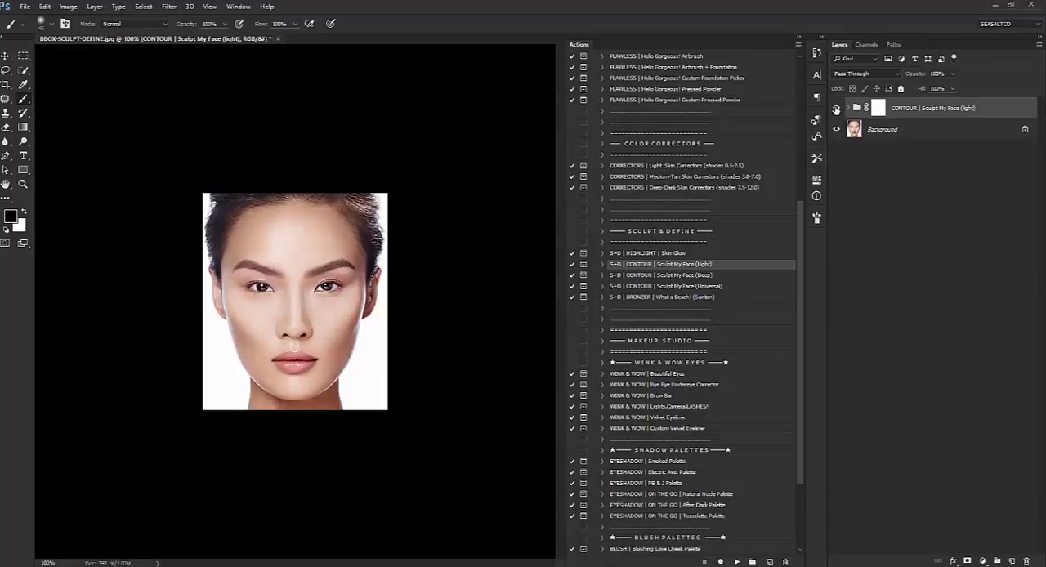